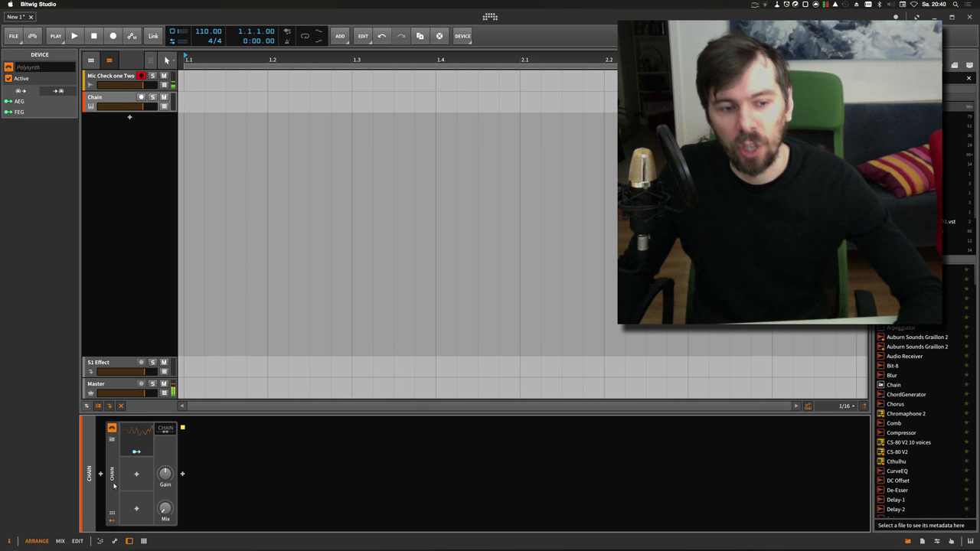
Step: Expand the Chain to show Test Tone and Replacer, and reveal Replacer's nested Polysynth generator
left_click(166, 432)
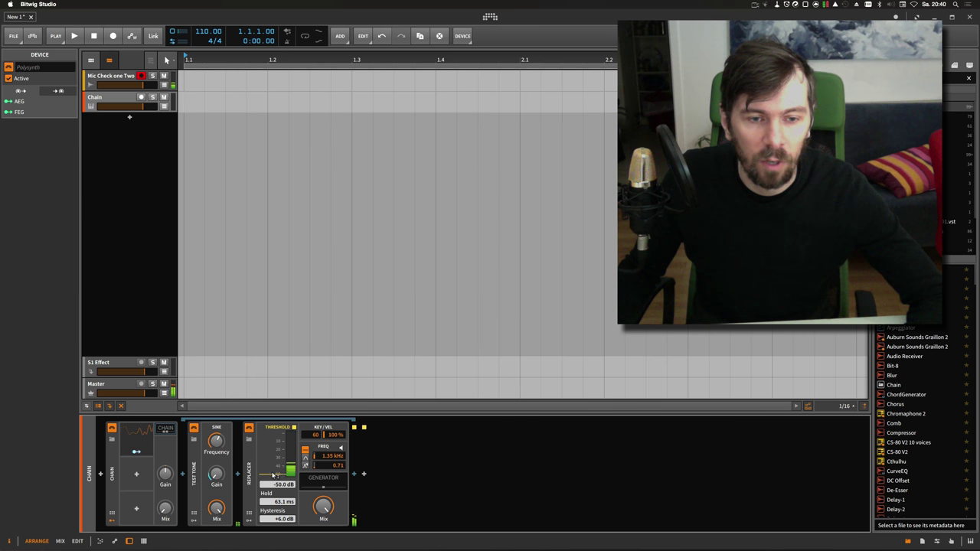
left_click(323, 483)
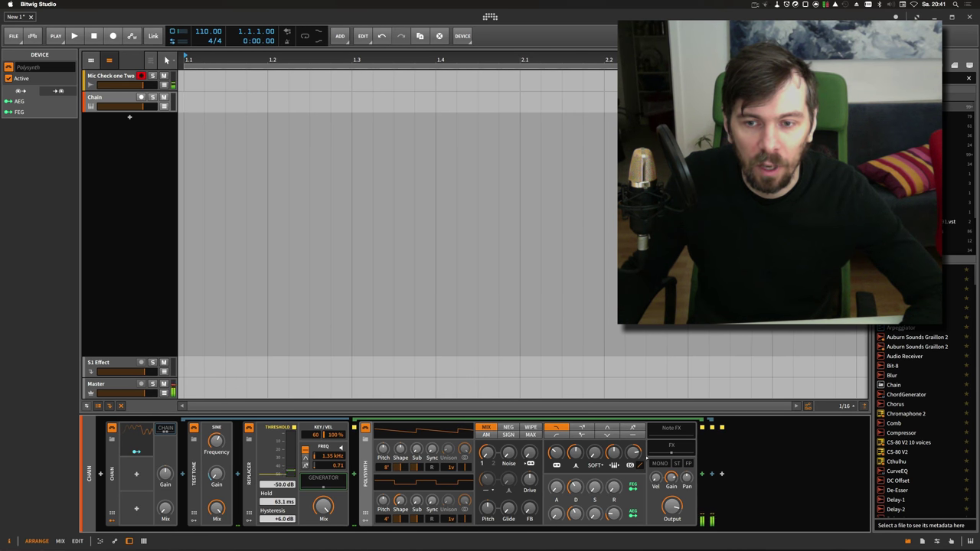
Step: Move the Polysynth out of Replacer so it sits directly after the Chain device
mouse_move(647, 458)
left_mouse_down()
mouse_move(748, 463)
mouse_move(690, 455)
left_mouse_up()
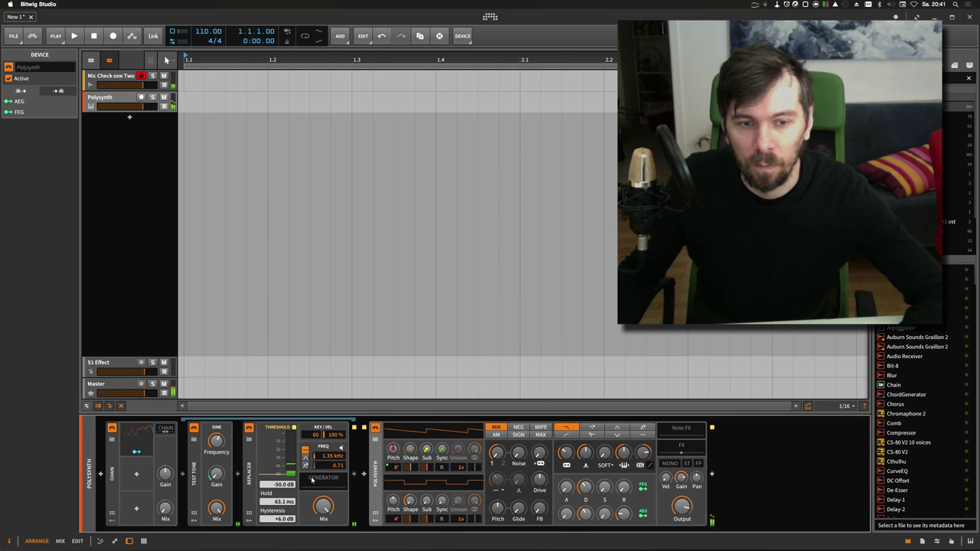
Step: Collapse the Chain so its inner Test Tone and Replacer devices are hidden
left_click(168, 431)
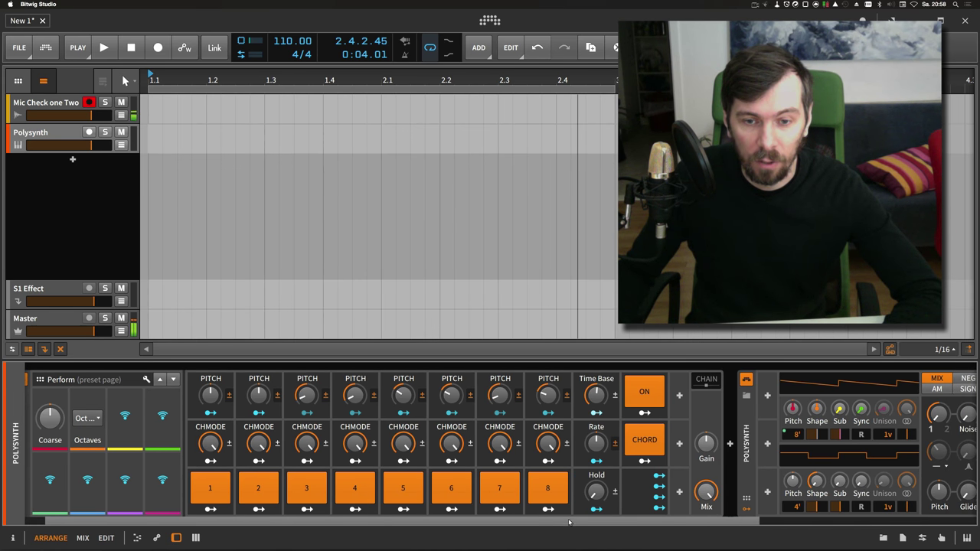
Step: Reset PITCH knobs of steps 4–8 to centre, set step 1's CHMODE to 100%, and turn CHORD off
scroll(706, 456, "right", 3)
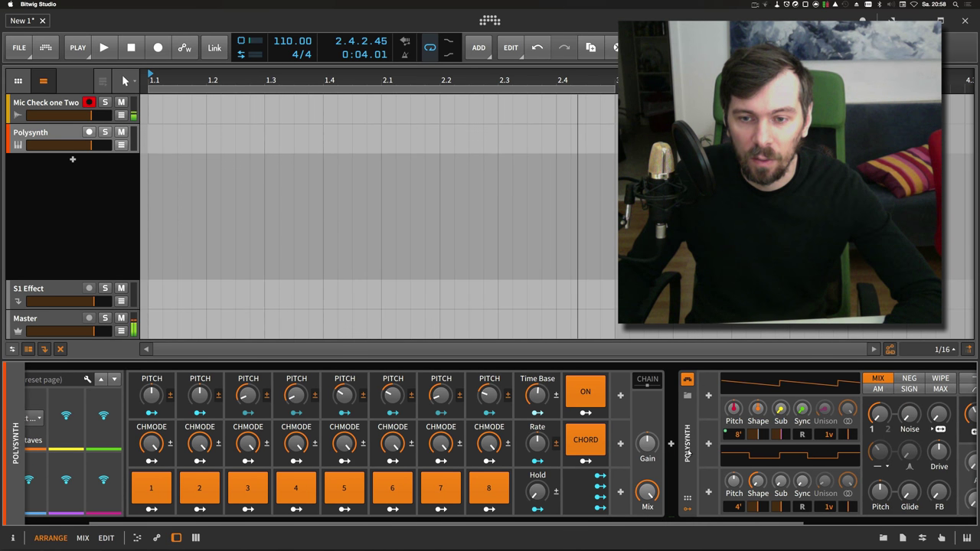
scroll(542, 518, "right", 1)
scroll(542, 518, "left", 4)
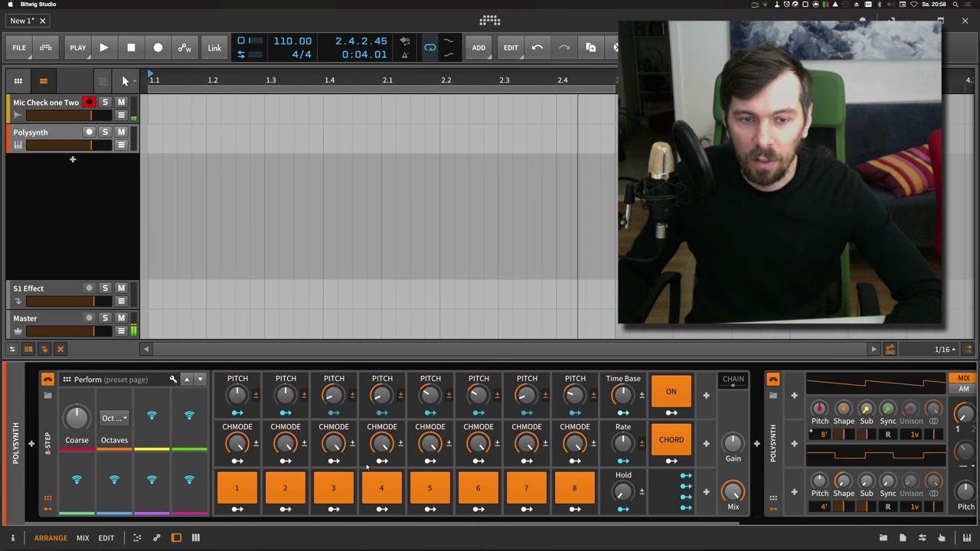
scroll(438, 525, "right", 1)
scroll(438, 525, "left", 1)
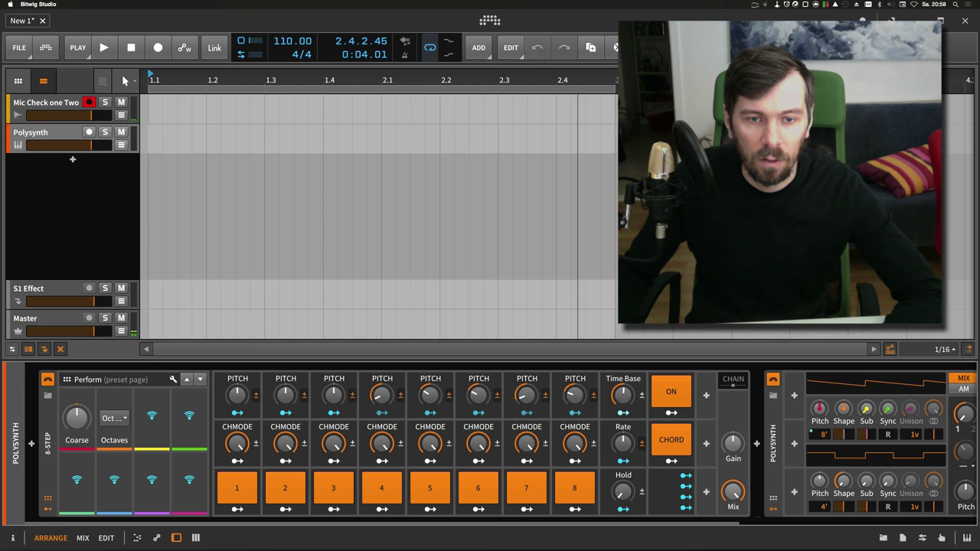
double_click(383, 395)
double_click(431, 395)
double_click(478, 396)
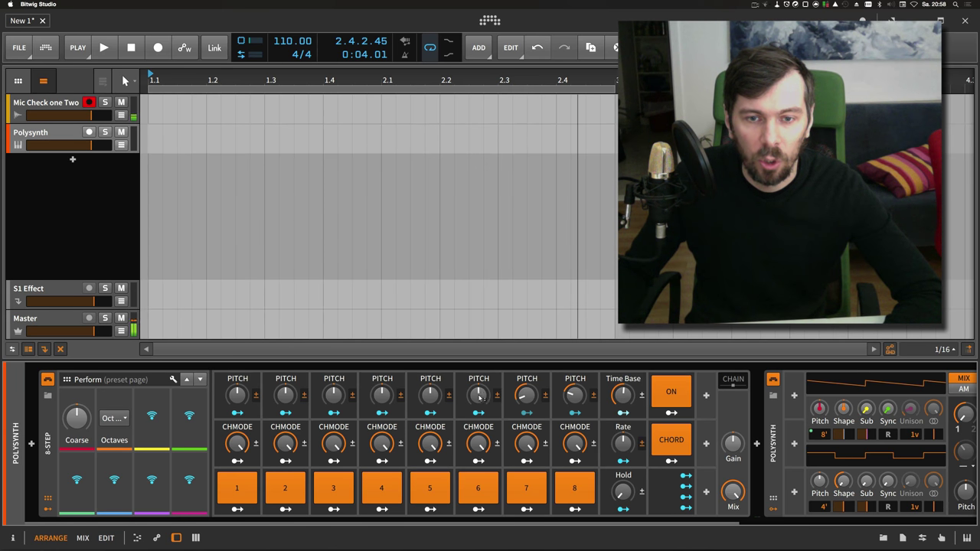
double_click(527, 396)
double_click(576, 395)
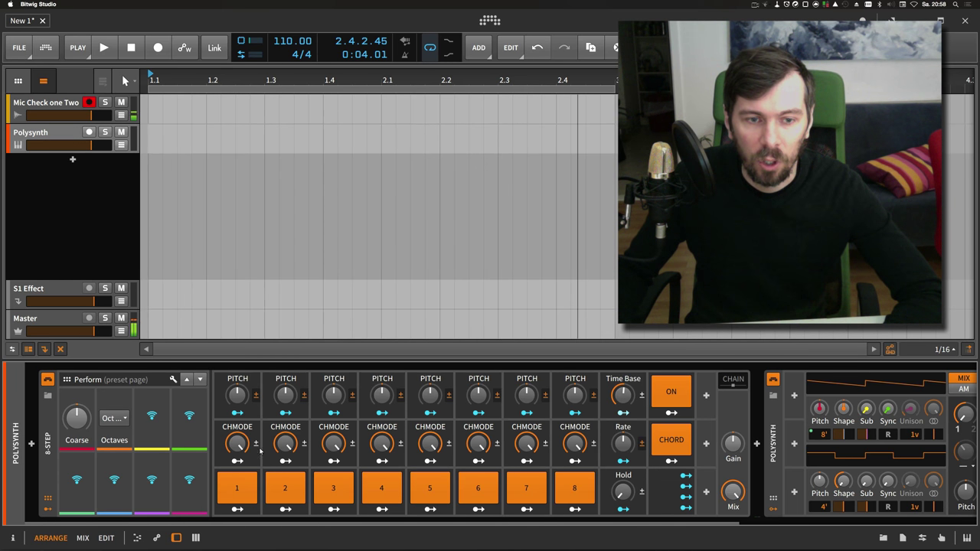
left_click_drag(237, 450, 237, 423)
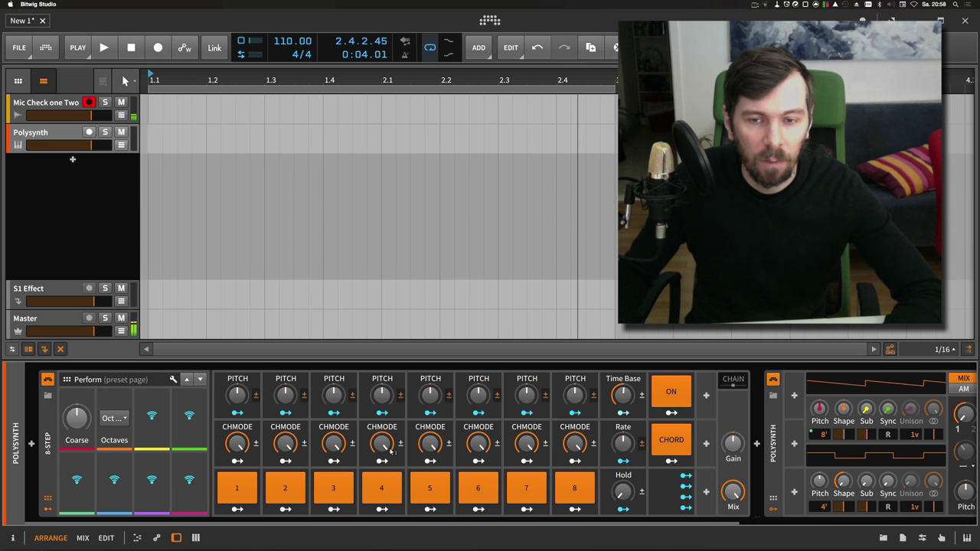
left_click(667, 442)
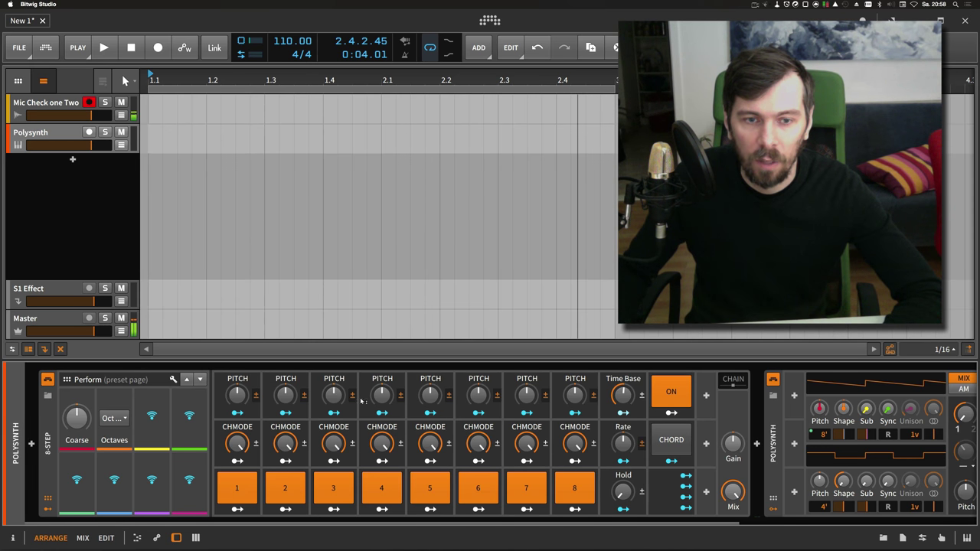
Step: Start playback and retune the pitch knobs of steps 3, 4, 5, 7 and 8
key("space")
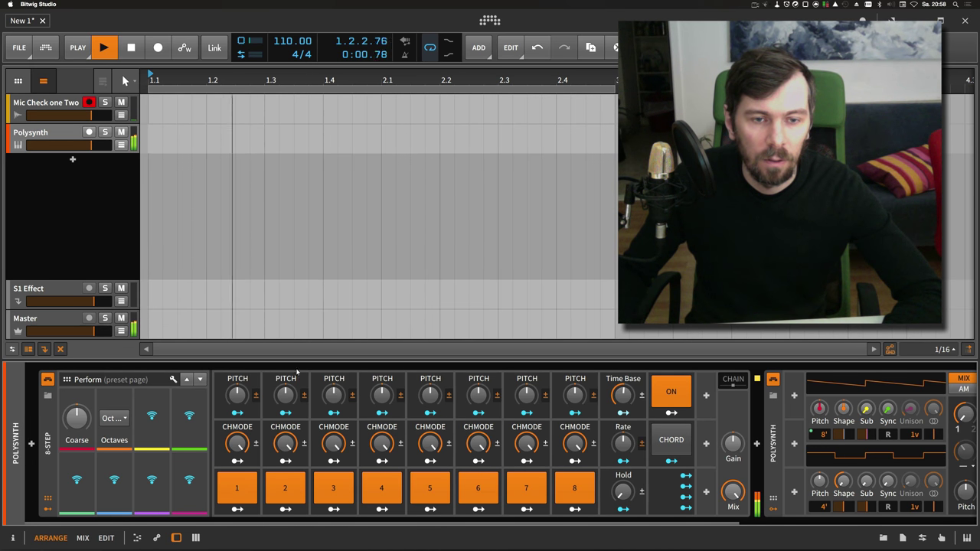
left_click_drag(430, 394, 431, 383)
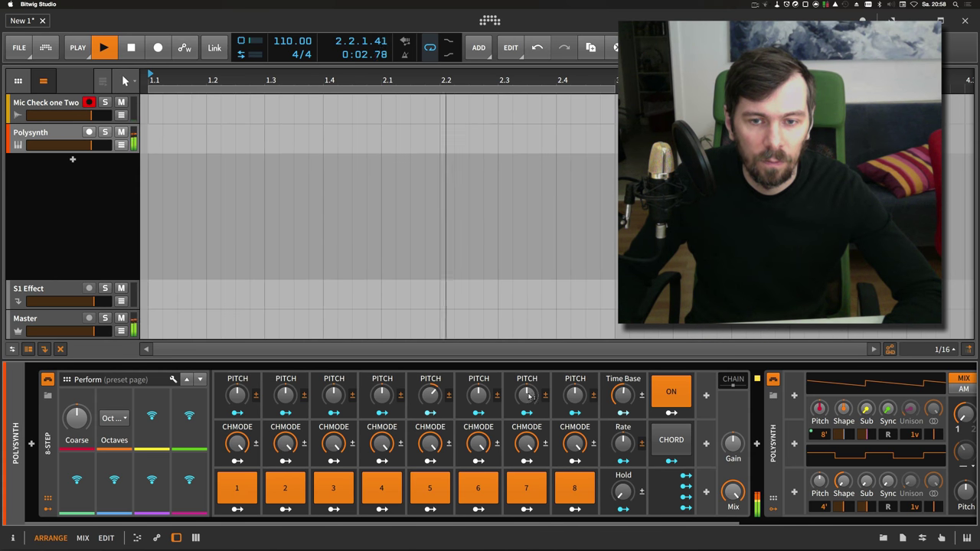
left_click_drag(527, 394, 575, 403)
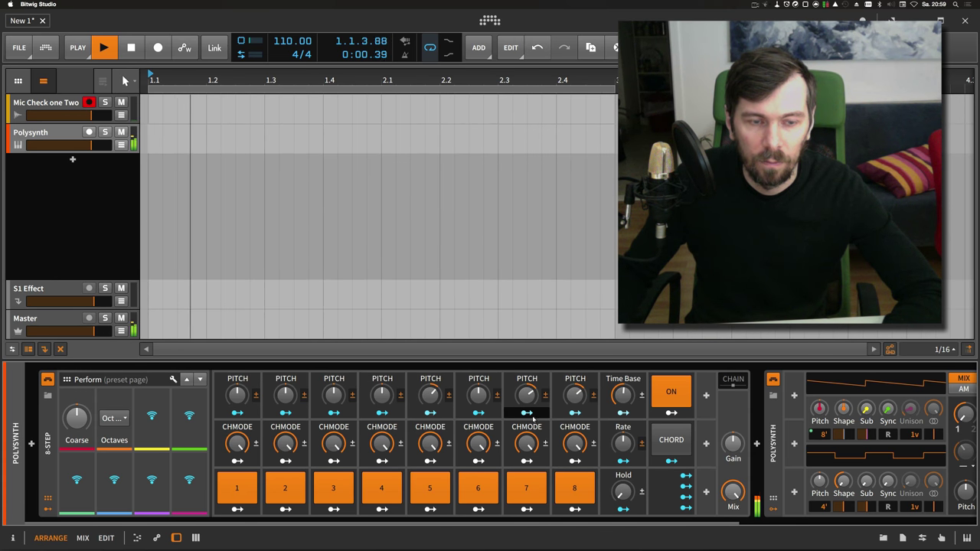
left_click_drag(334, 394, 382, 404)
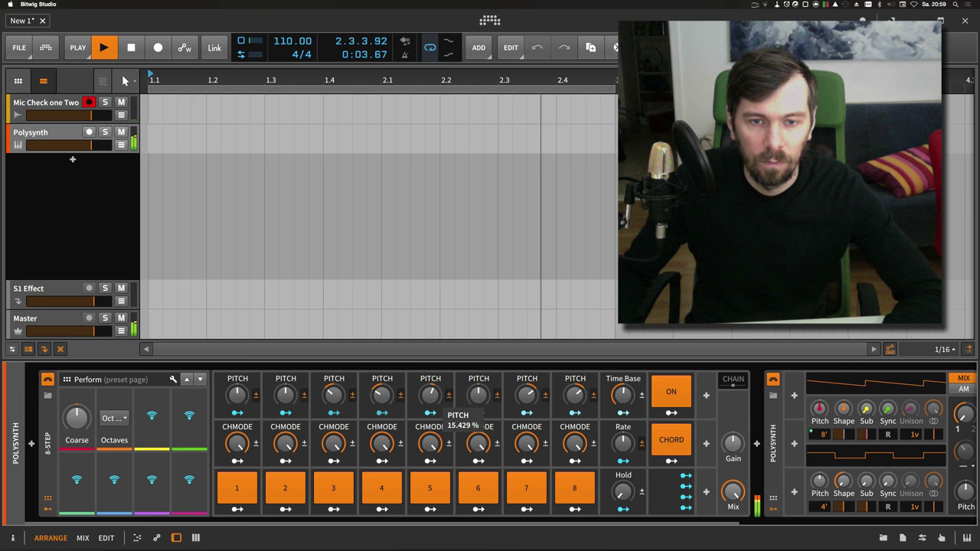
Step: Switch off steps 4, 6 and 8, set Octaves to Oct 0, and lower step 3's pitch to -42.857%
left_click(381, 489)
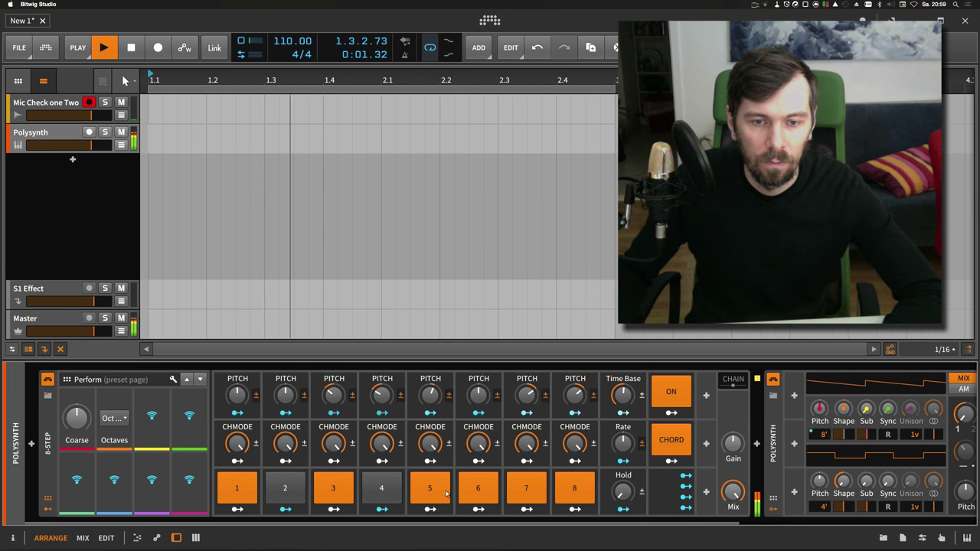
left_click(478, 488)
left_click(567, 490)
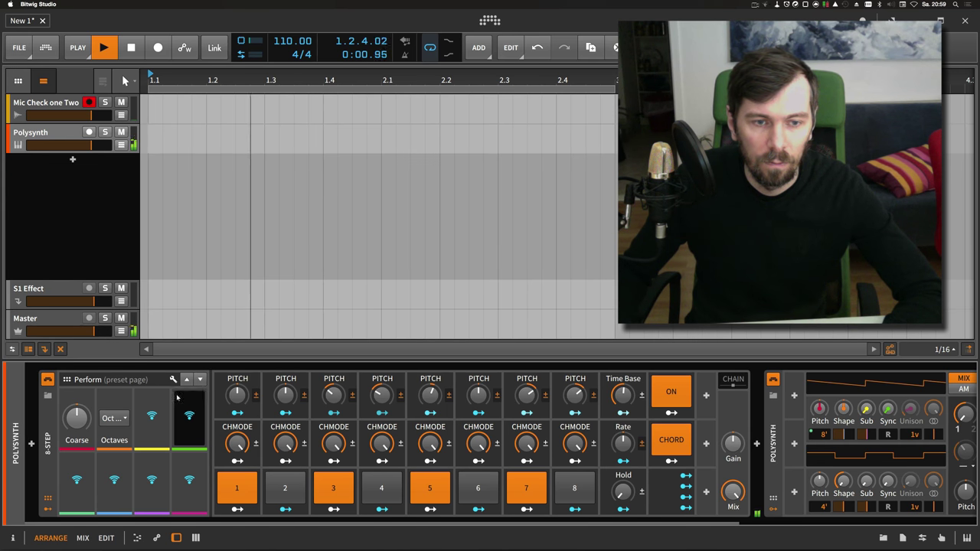
left_click(114, 419)
left_click(115, 468)
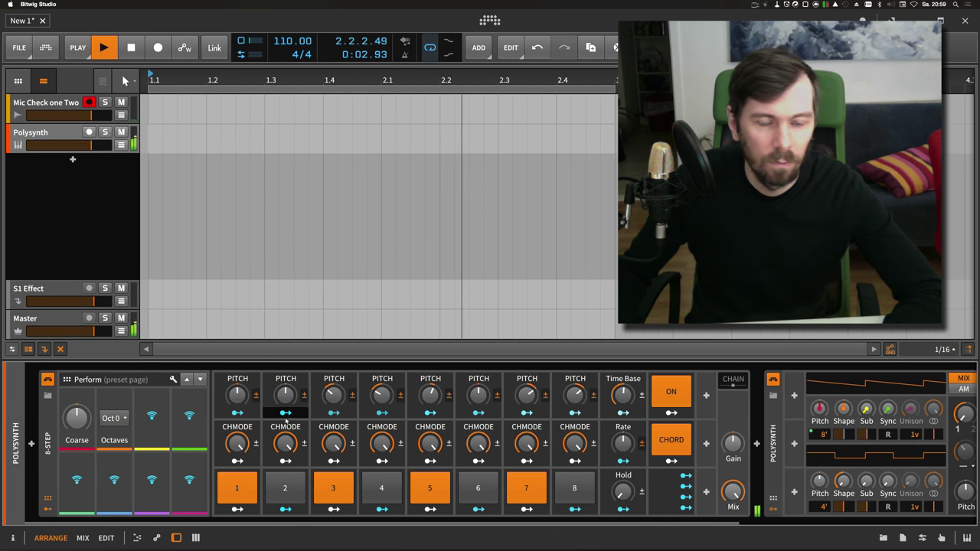
mouse_move(383, 394)
left_mouse_down()
mouse_move(334, 400)
mouse_move(382, 398)
left_mouse_up()
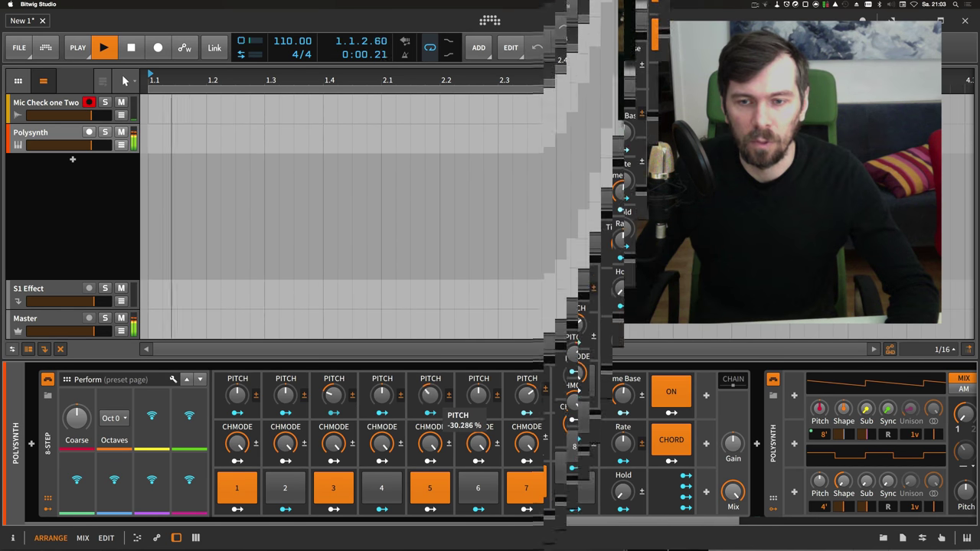
Step: Expand the sequencer's chain and switch the first two Steps modulators to Note advance mode
left_click(527, 378)
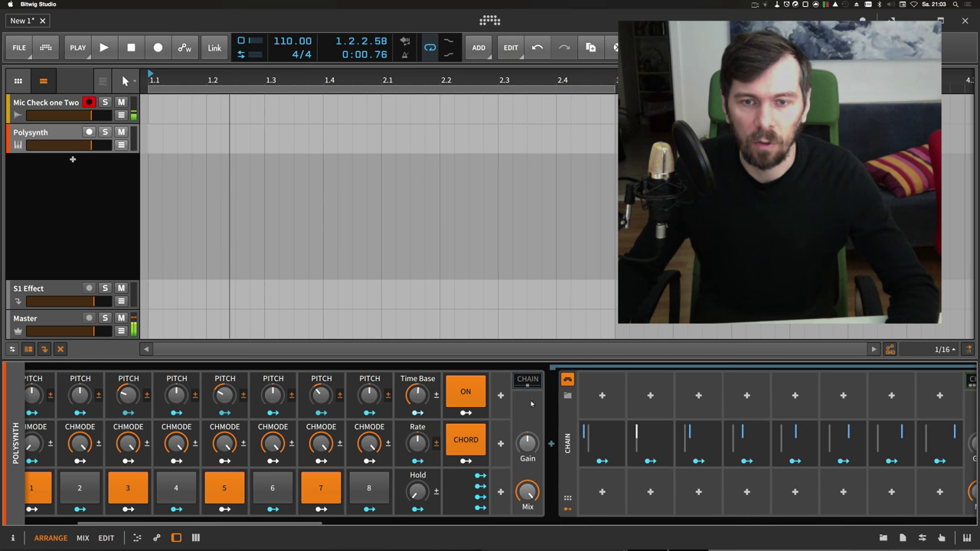
scroll(304, 523, "left", 2)
scroll(303, 523, "right", 10)
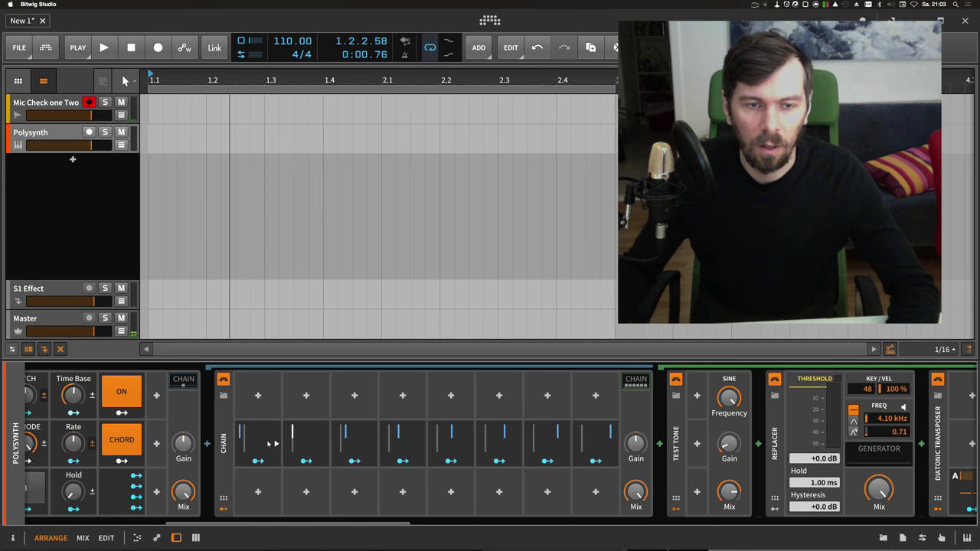
left_click(324, 443)
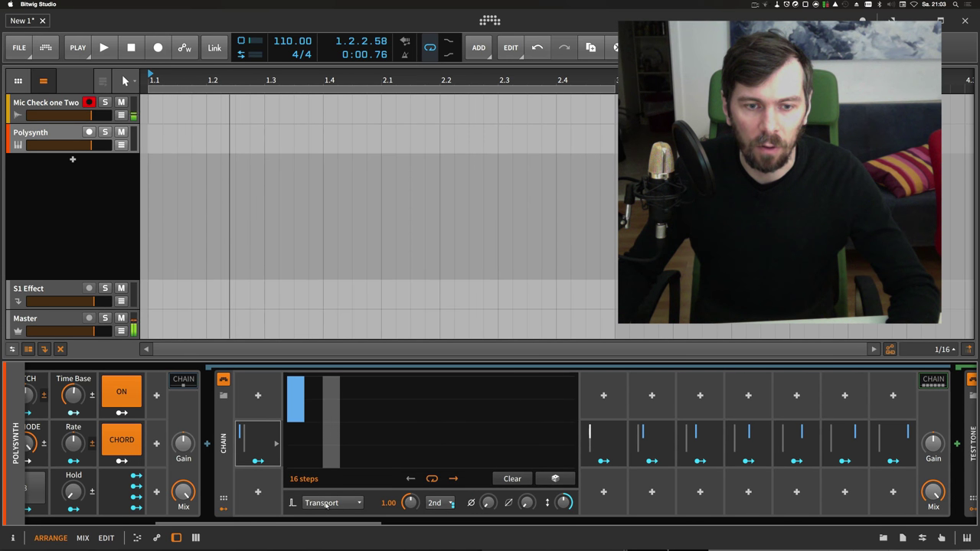
left_click(329, 503)
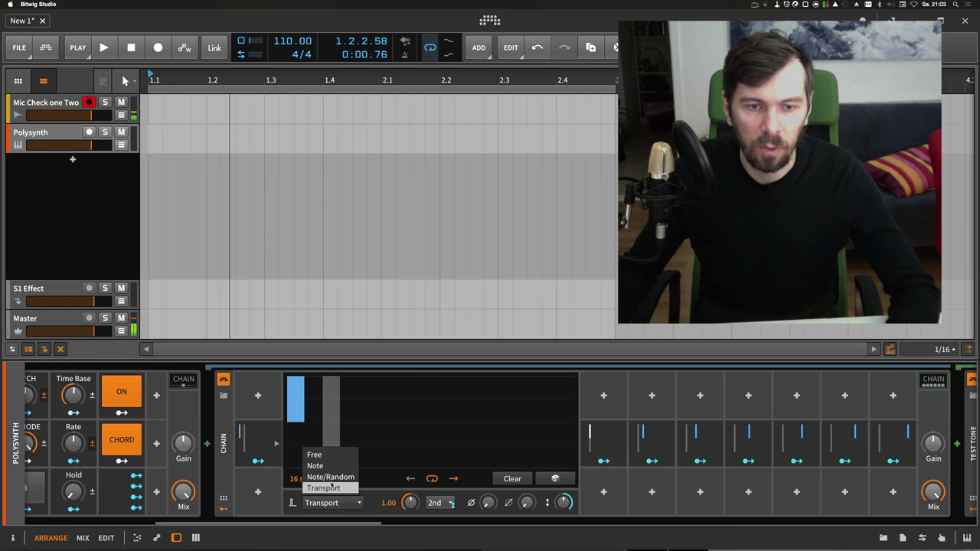
left_click(315, 466)
left_click(598, 440)
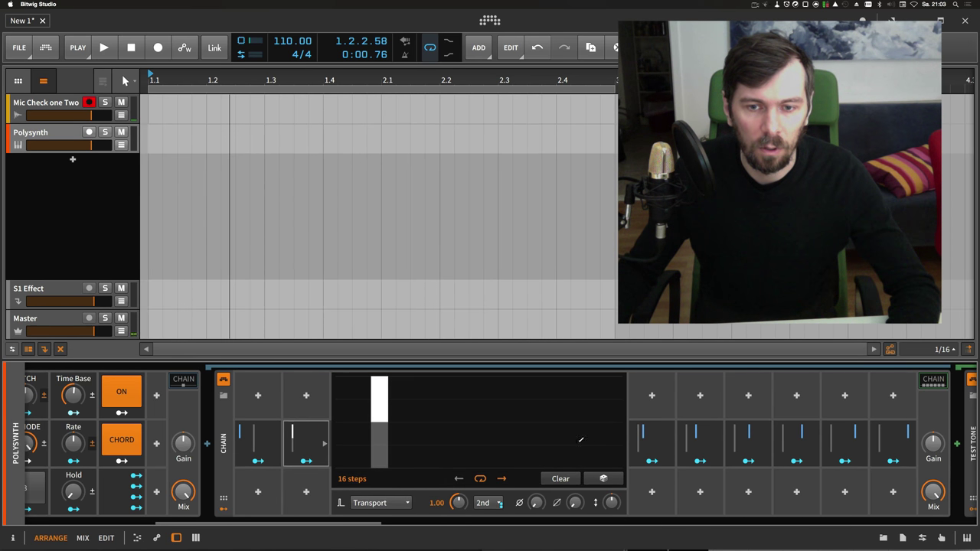
left_click(375, 503)
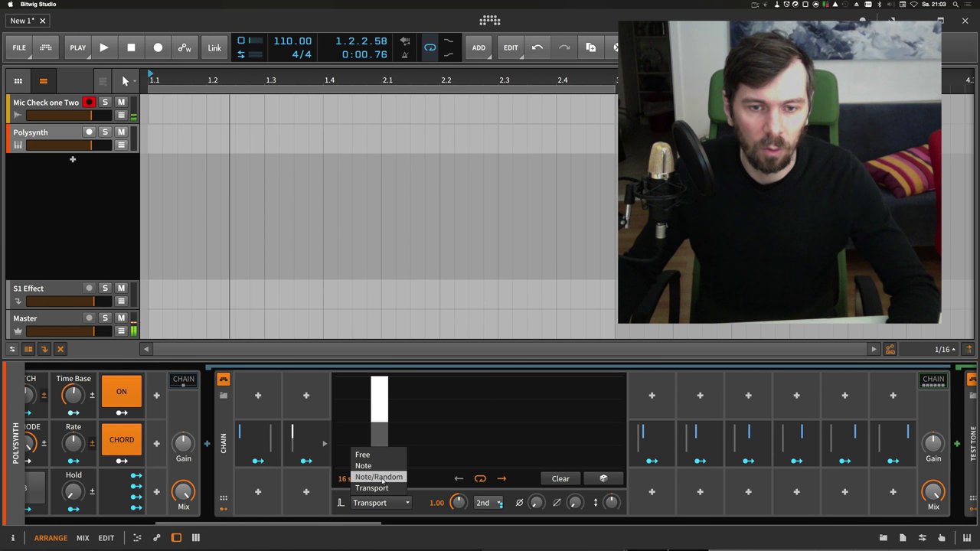
left_click(378, 477)
Step: Switch the third and fourth Steps modulators from Transport to Note mode
left_click(644, 444)
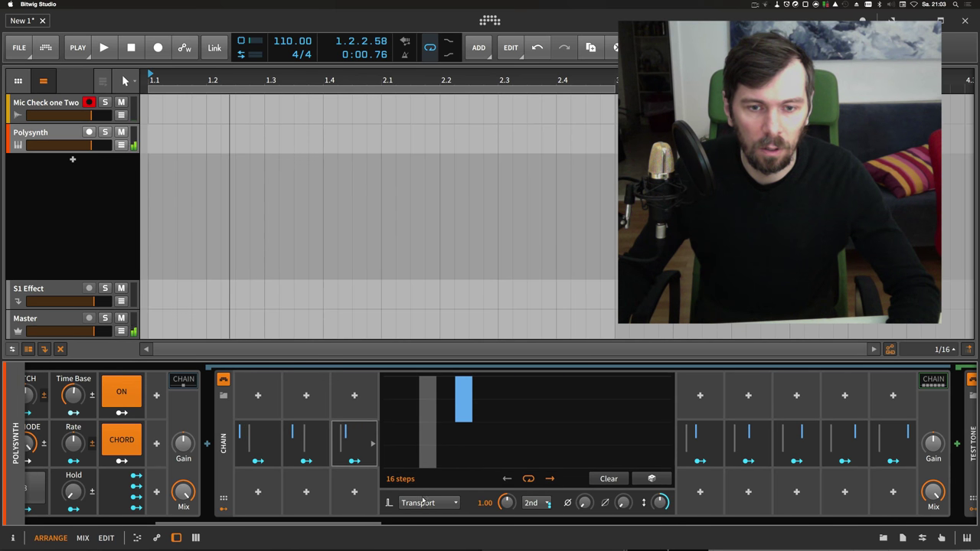
left_click(429, 503)
left_click(410, 466)
left_click(696, 450)
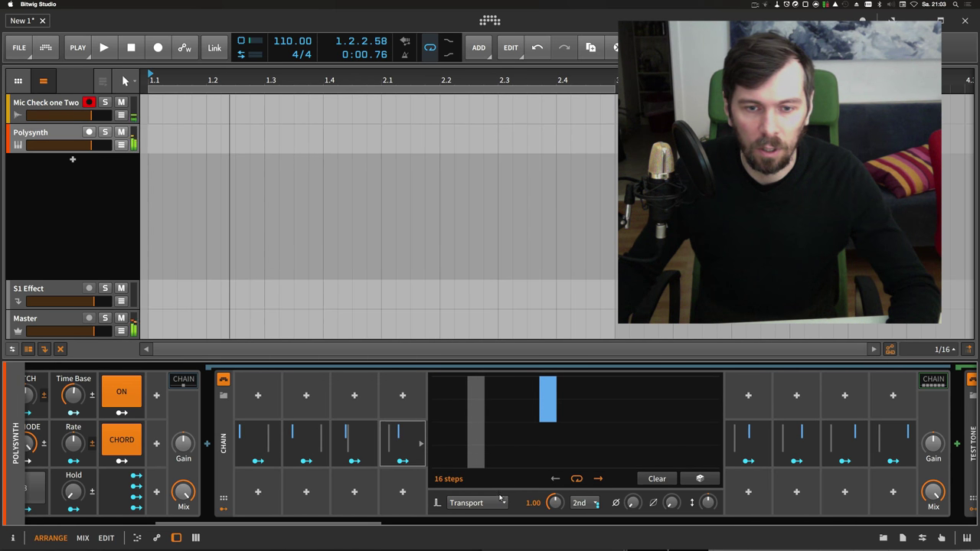
left_click(477, 503)
left_click(458, 465)
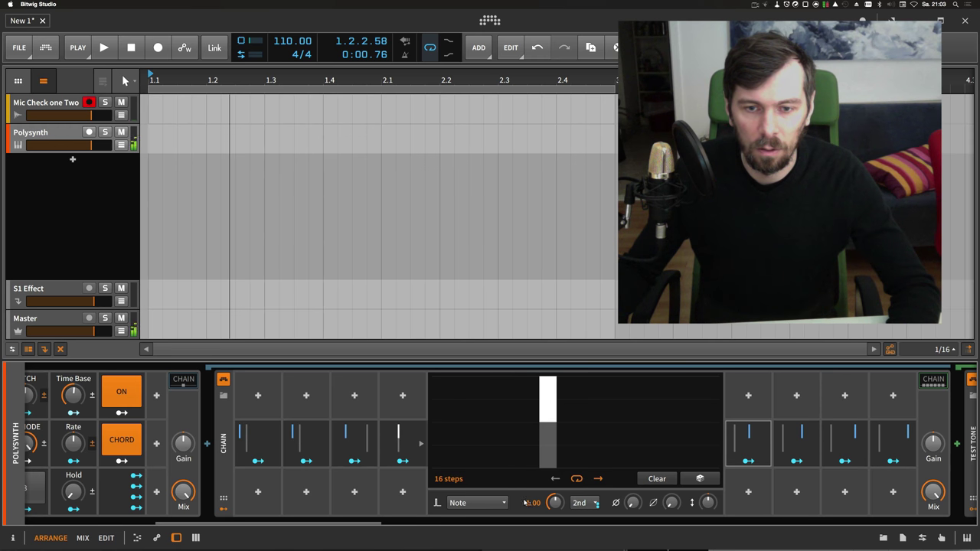
left_click(477, 503)
left_click(459, 453)
Step: Switch the fifth and sixth Steps modulators to Note mode
left_click(728, 449)
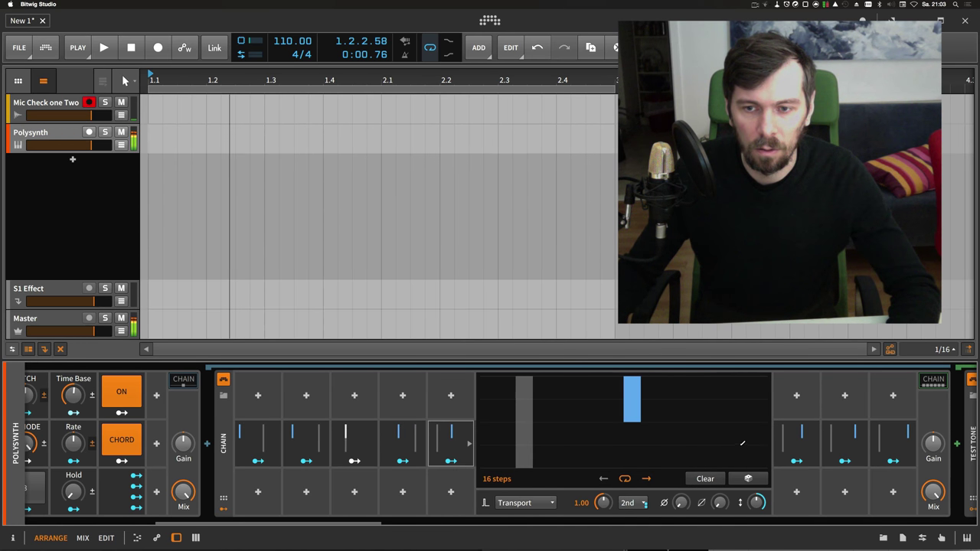
left_click(524, 503)
left_click(506, 465)
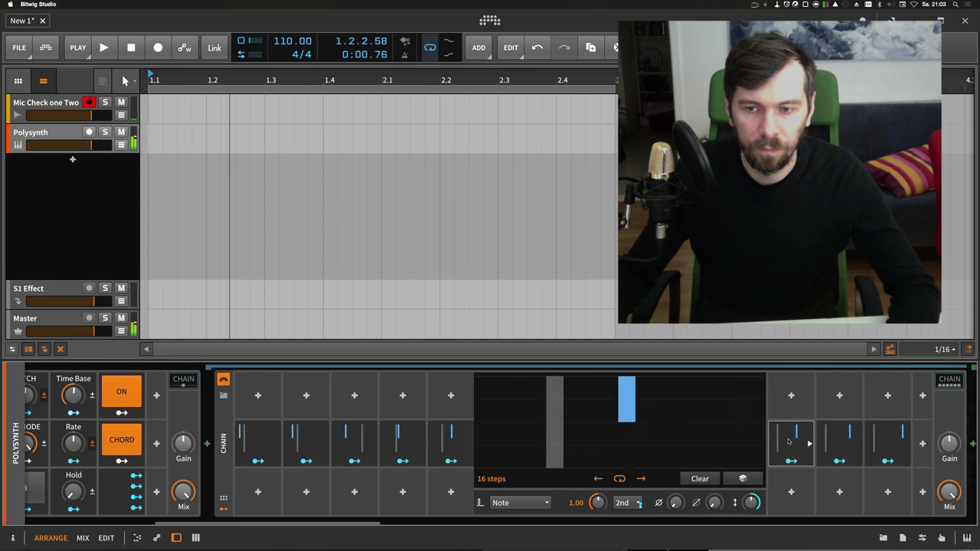
left_click(451, 444)
left_click(502, 444)
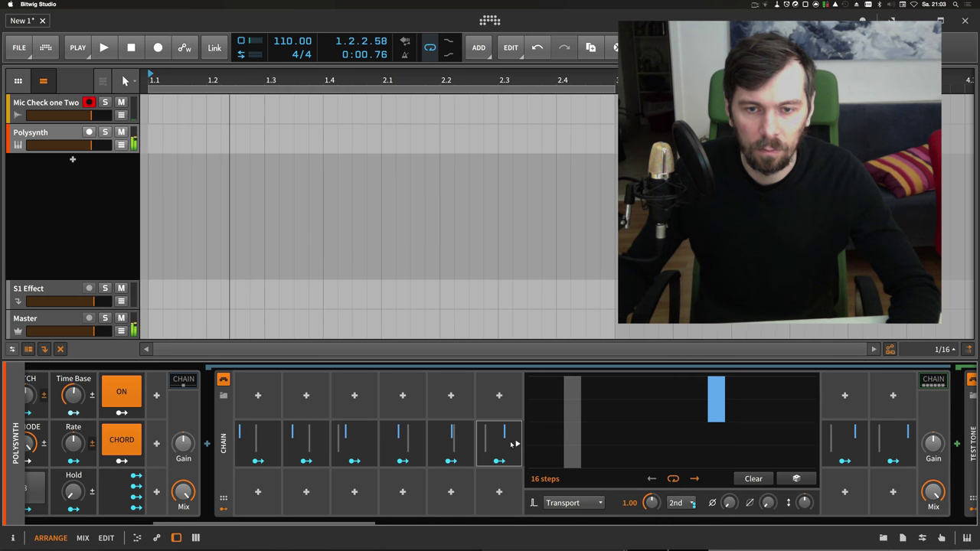
left_click(574, 503)
left_click(567, 465)
Step: Set the seventh and eighth Steps modulators' advance mode to Note
left_click(517, 445)
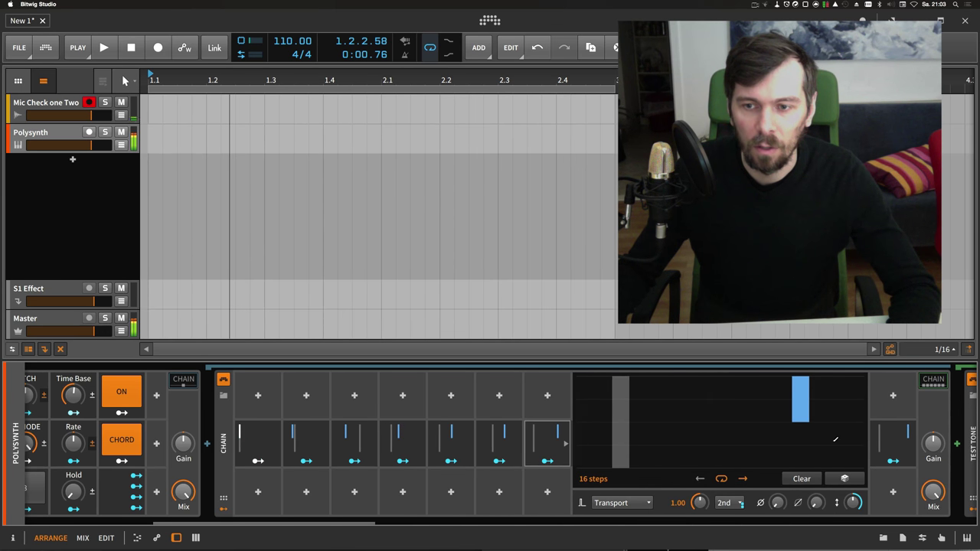
left_click(622, 503)
left_click(625, 466)
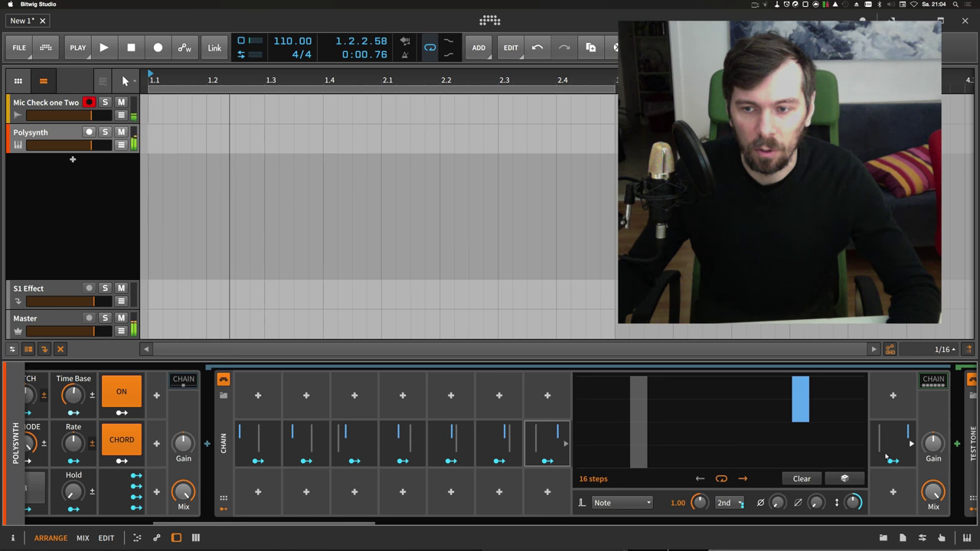
left_click(567, 443)
left_click(671, 504)
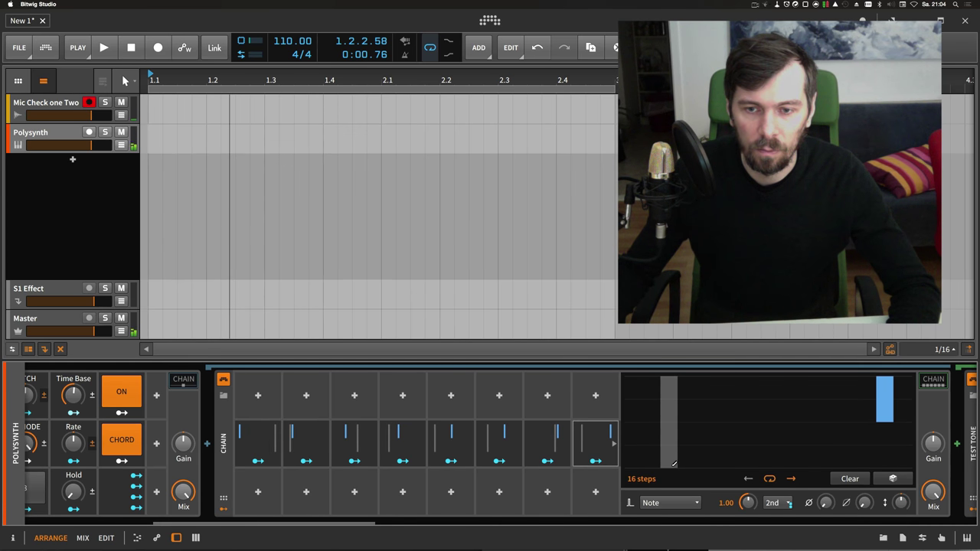
left_click(612, 442)
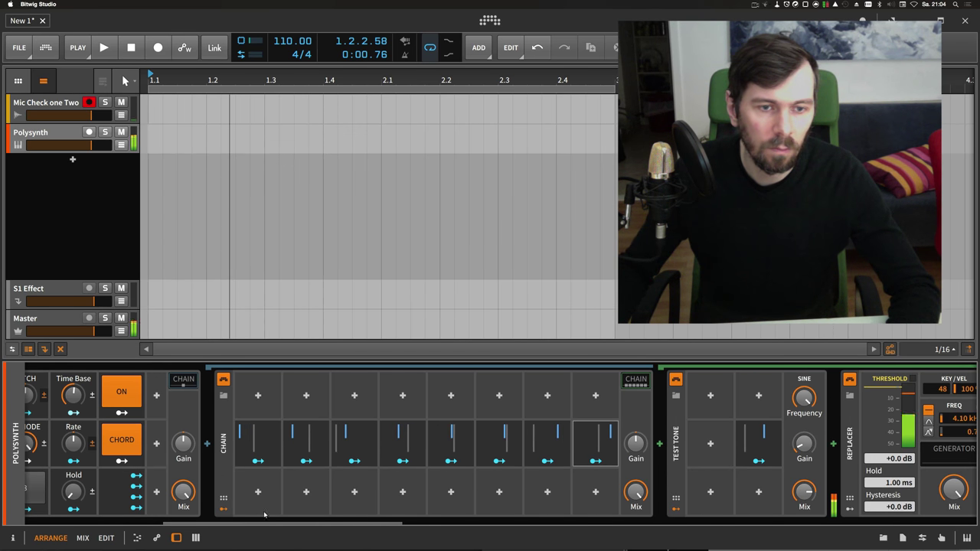
Step: Open the on-screen note keyboard and record-arm the Polysynth track to audition the sequence
scroll(265, 514, "left", 5)
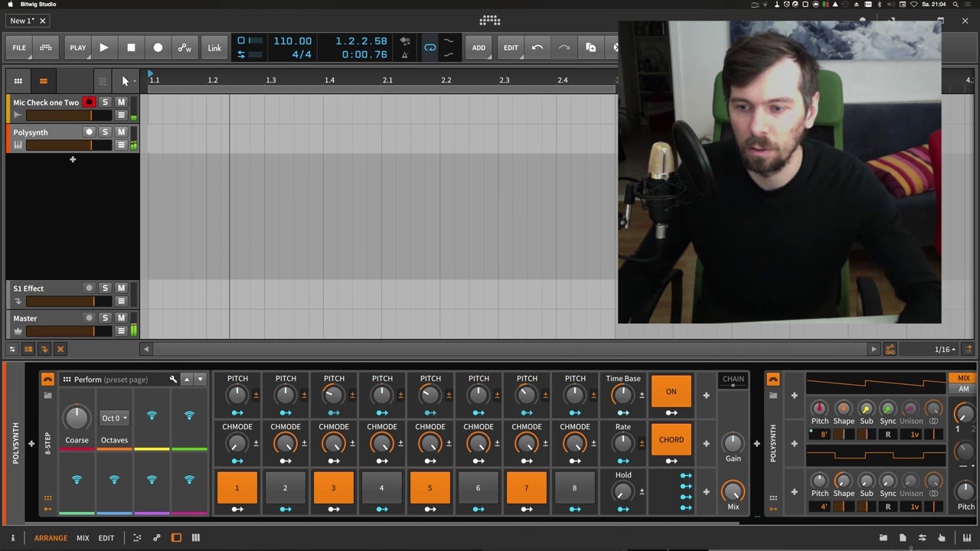
left_click(967, 539)
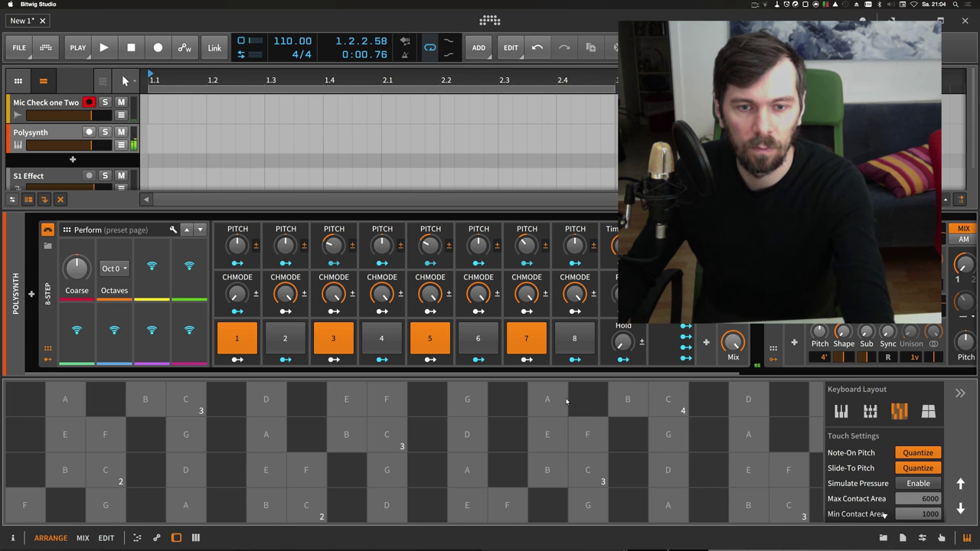
left_click(88, 133)
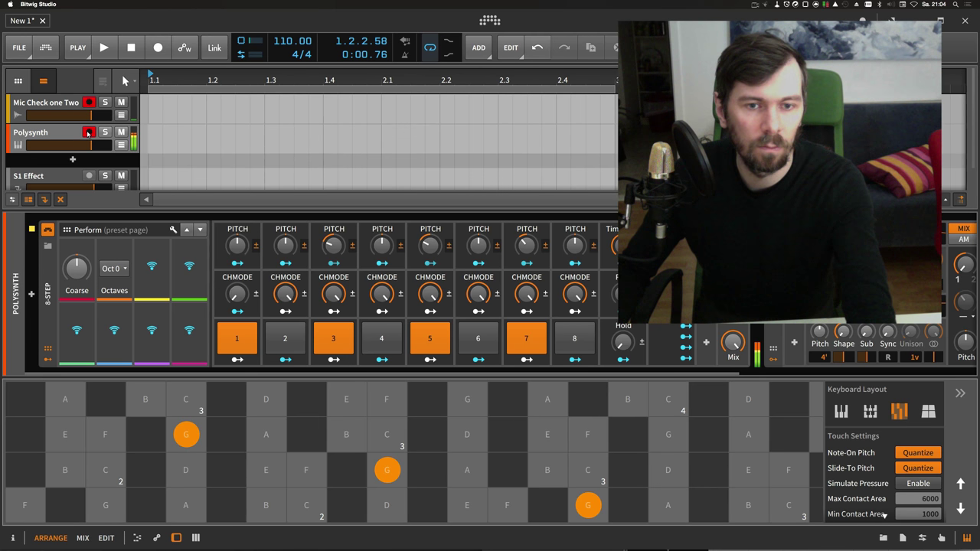